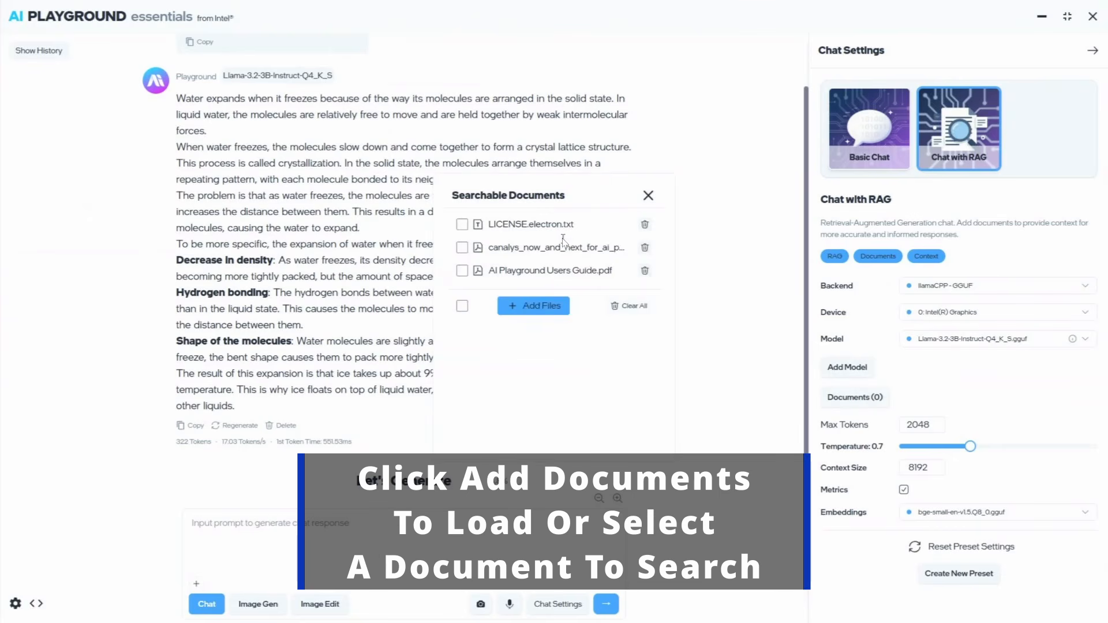
# Step: Enable AI Playground Users Guide.pdf as the searchable document for Chat with RAG and close the chat settings
pyautogui.click(463, 271)
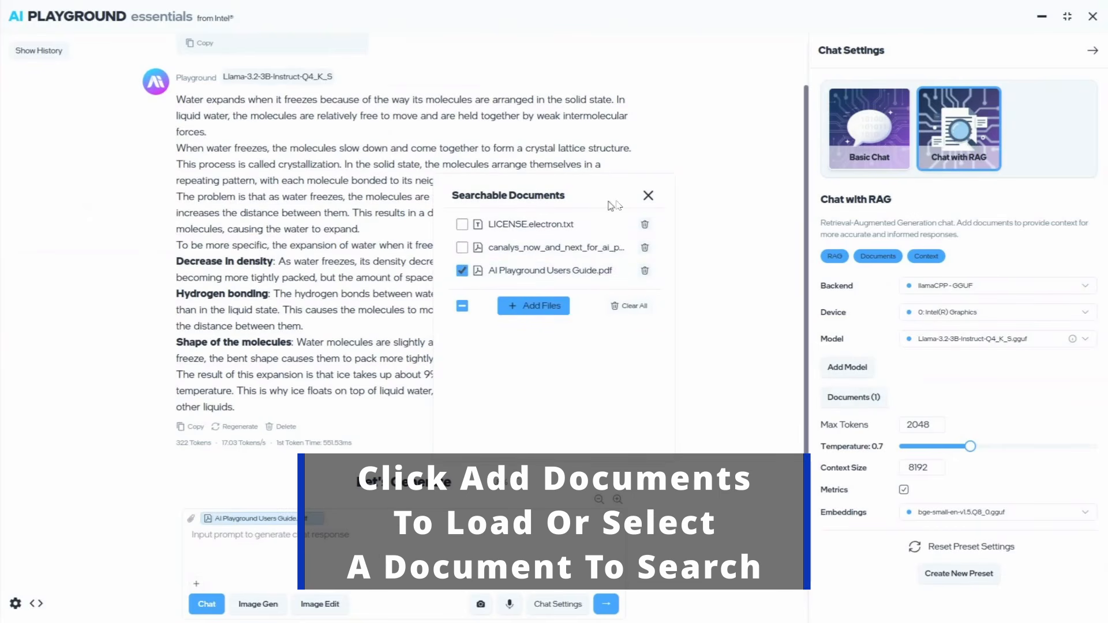
pyautogui.click(648, 198)
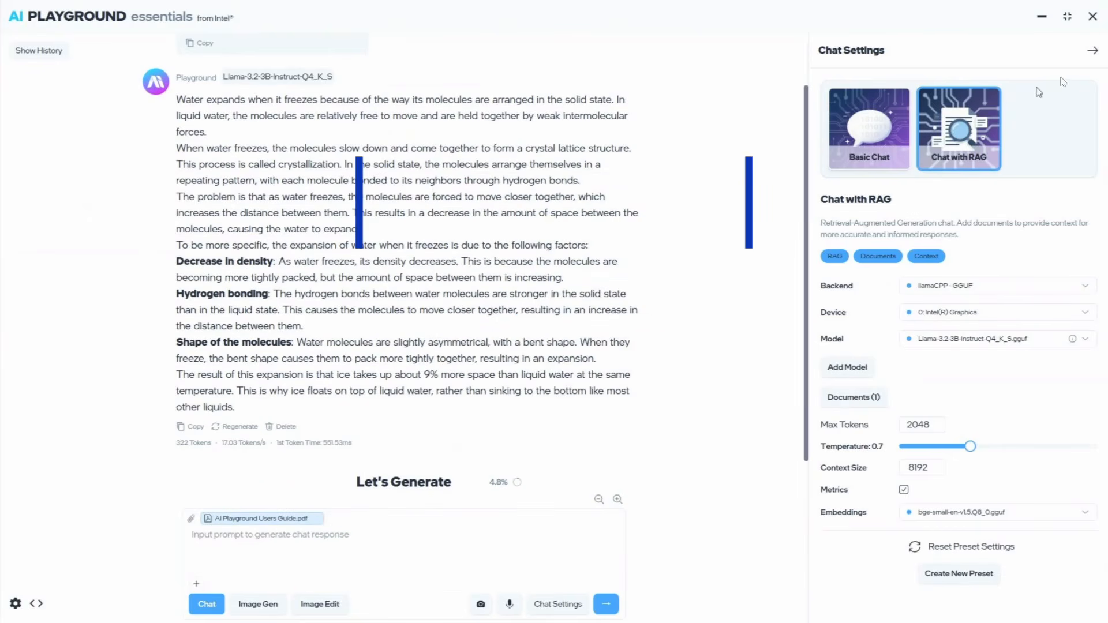
pyautogui.click(1094, 52)
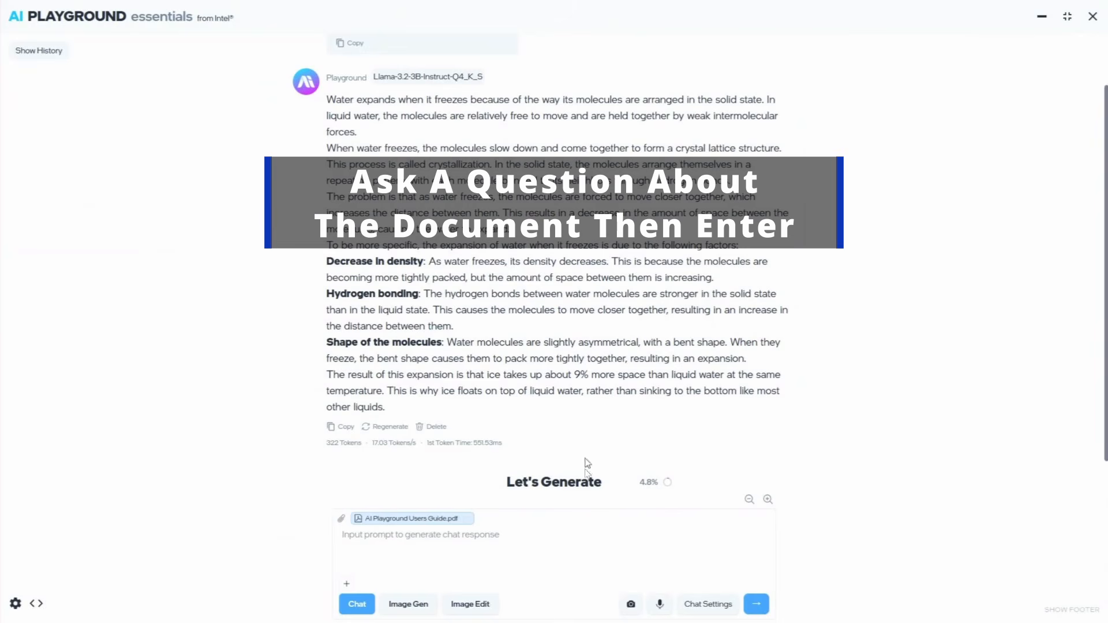
# Step: Ask the chat "What are new features of AI Playground" about the attached users guide
pyautogui.click(569, 542)
pyautogui.write('What are new features of AI Pl')
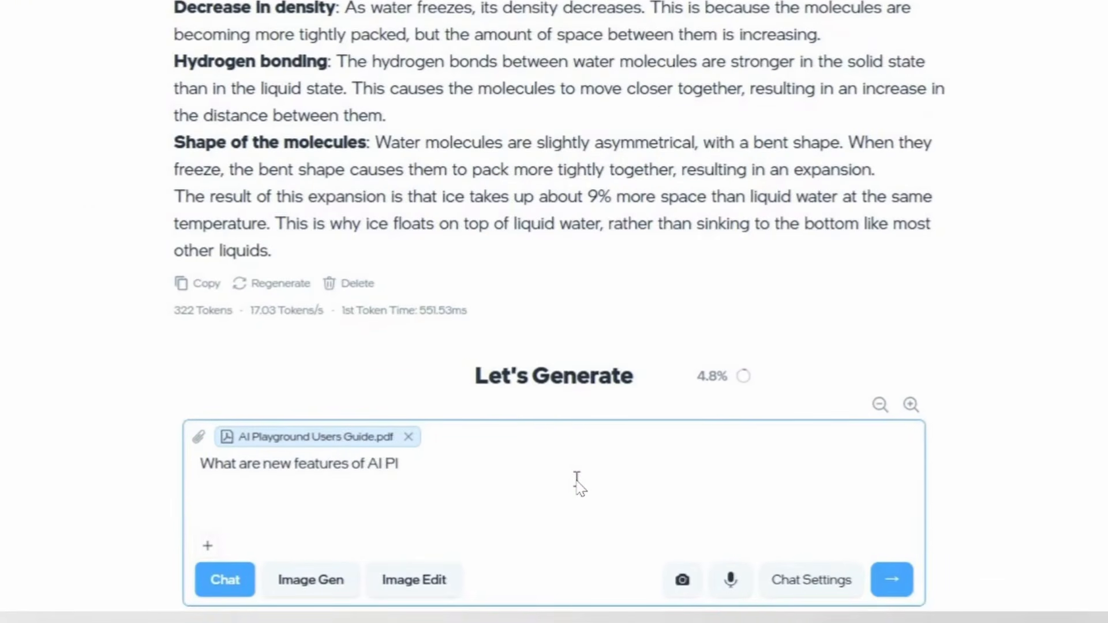
pyautogui.write('ayground')
pyautogui.press('Return')
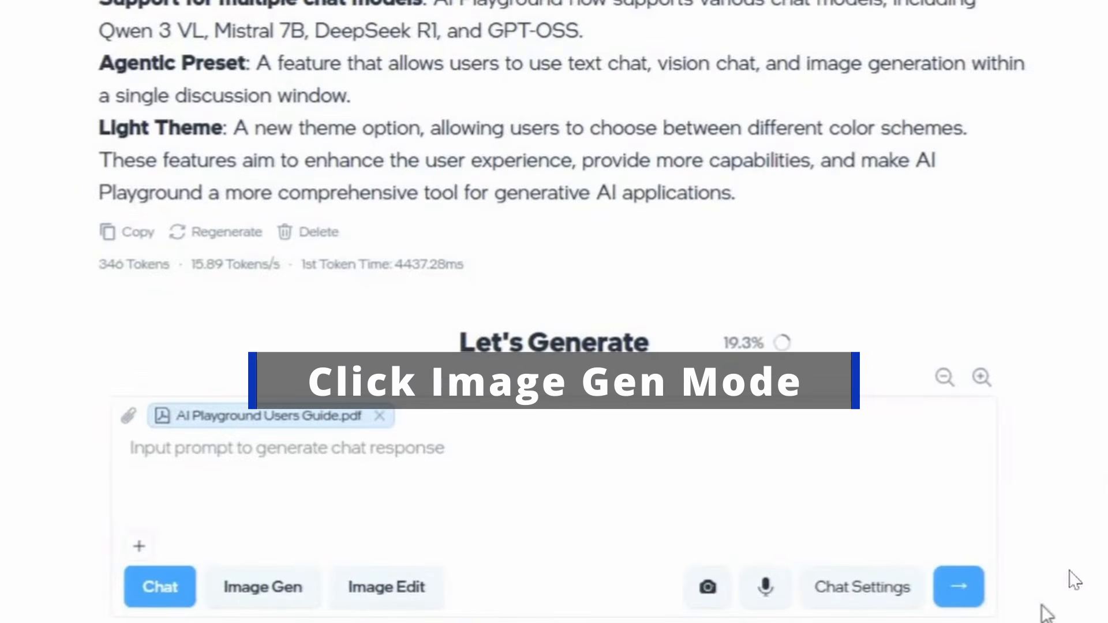
# Step: Switch to Image Gen mode and generate images from the prompt "wildcat"
pyautogui.click(274, 594)
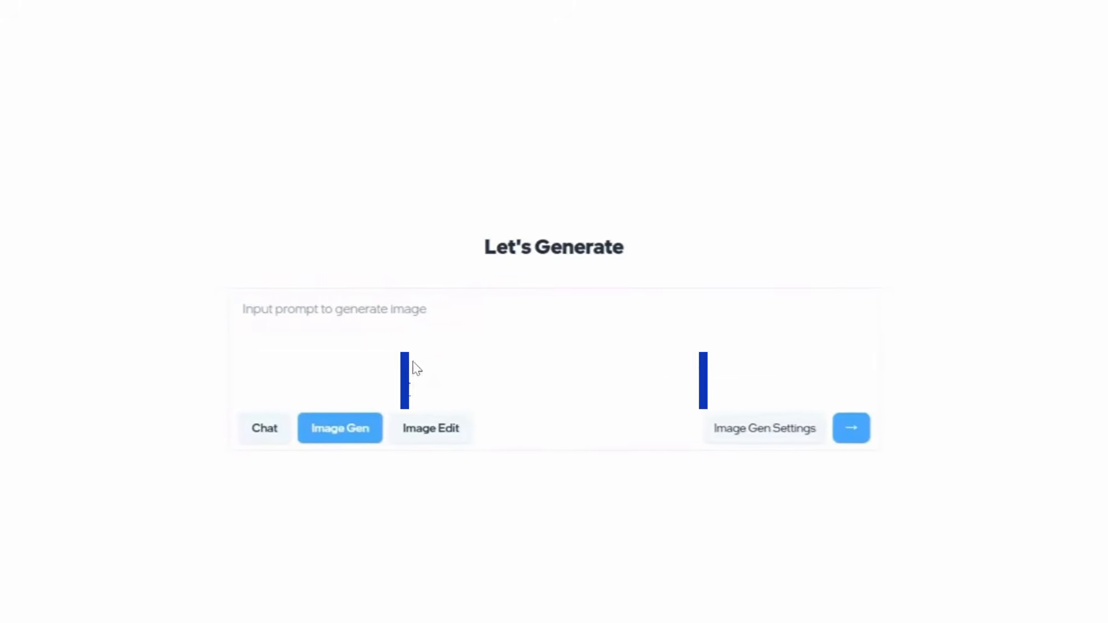
pyautogui.write('wildcat')
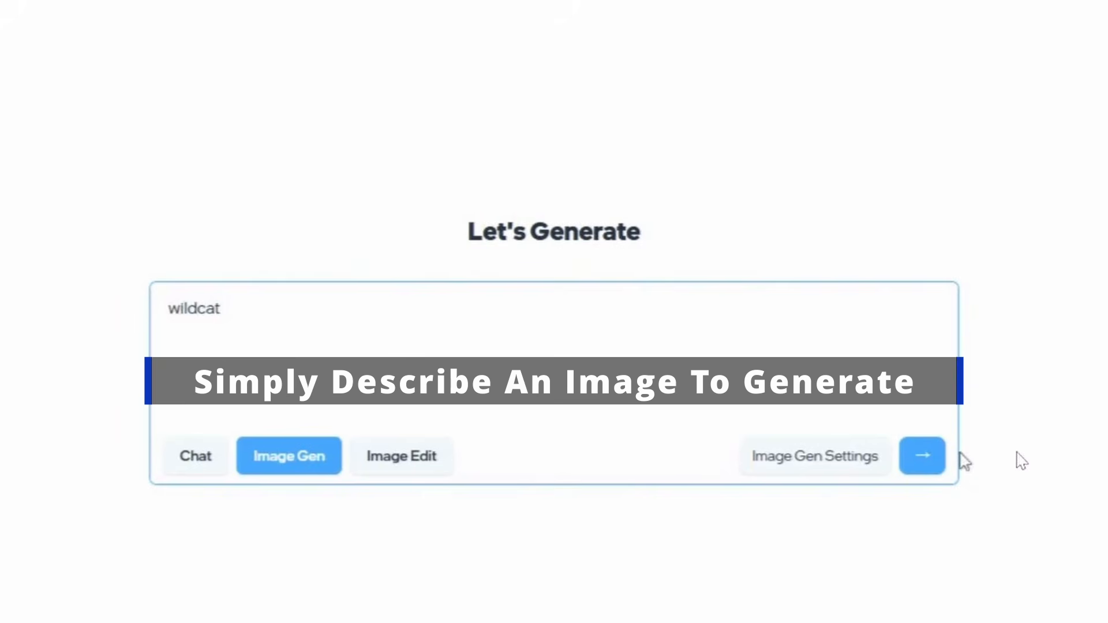
pyautogui.click(941, 458)
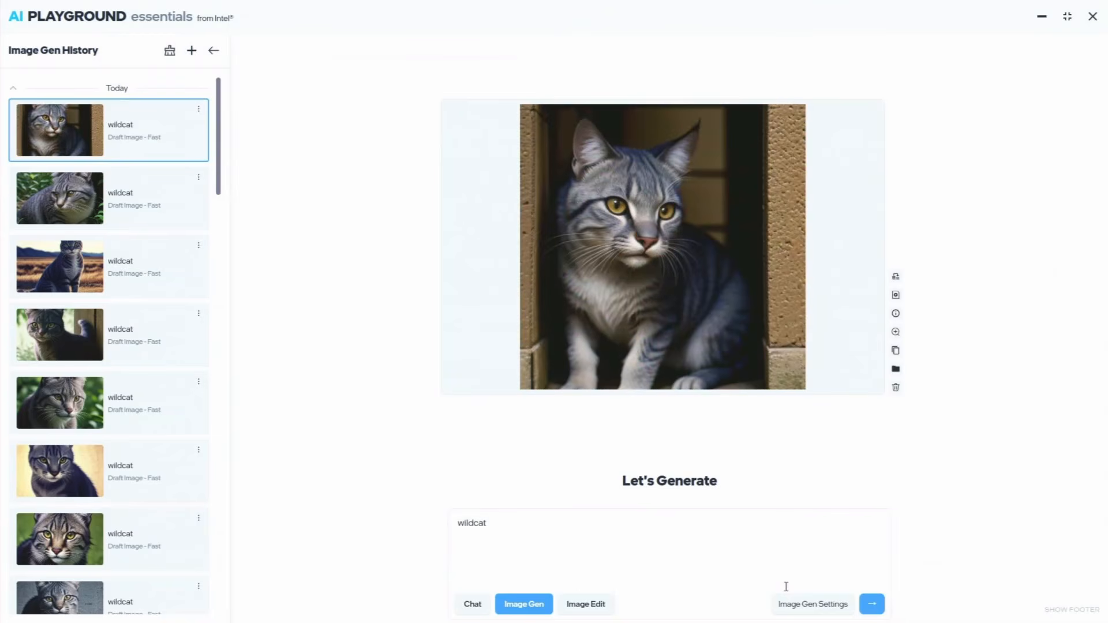
# Step: View the draft wildcat with green foliage at original size, zoom in on its details, and close the viewer
pyautogui.click(36, 407)
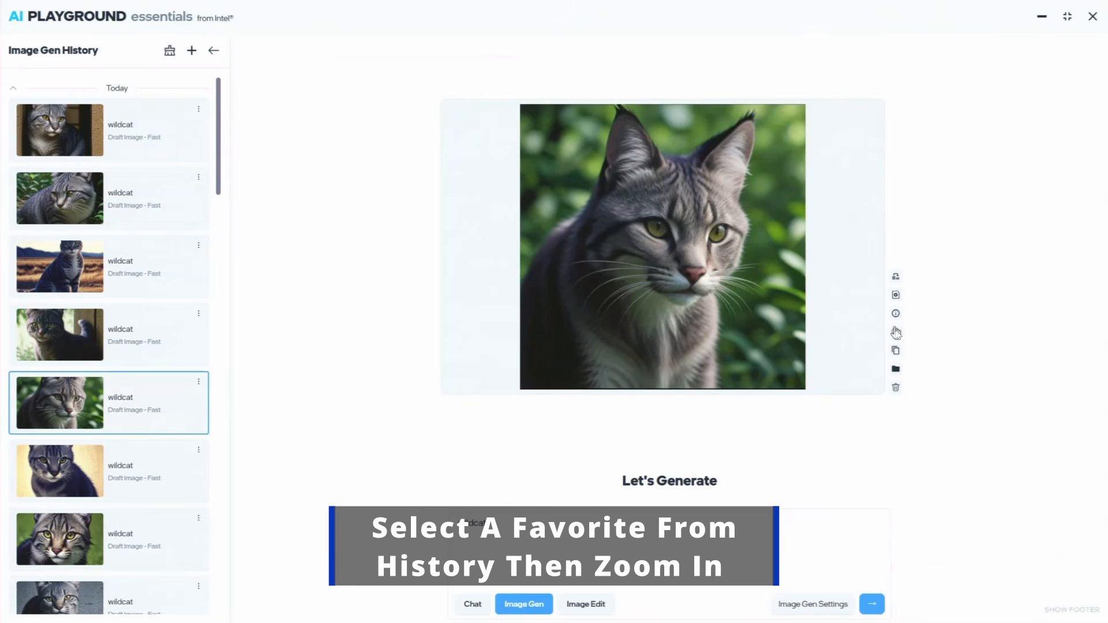
pyautogui.click(896, 332)
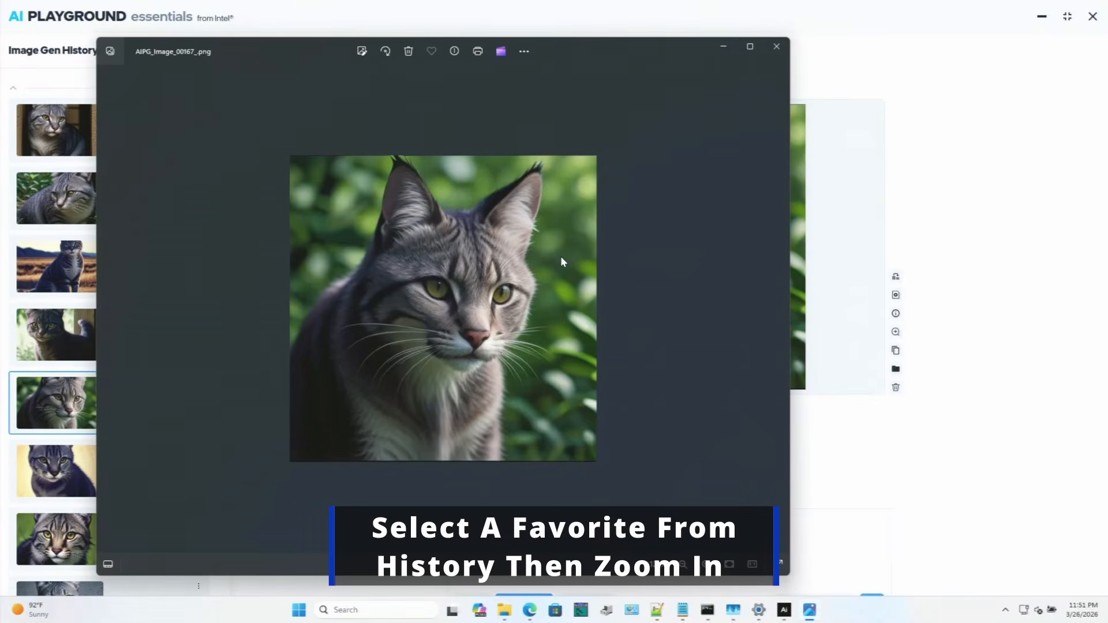
pyautogui.scroll(2, 563, 262)
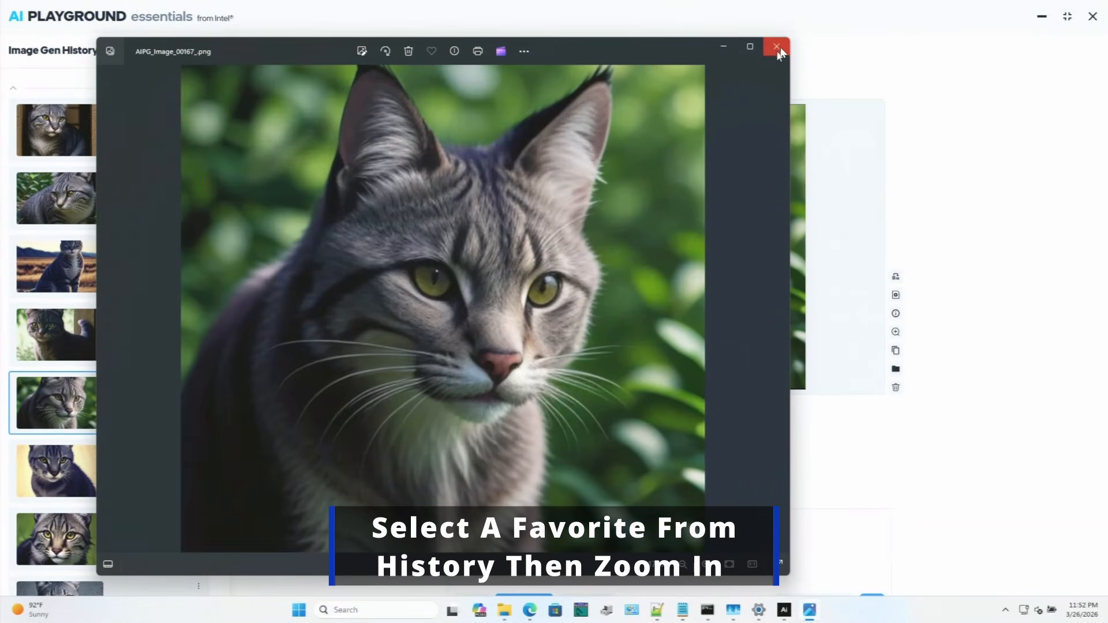
pyautogui.click(778, 47)
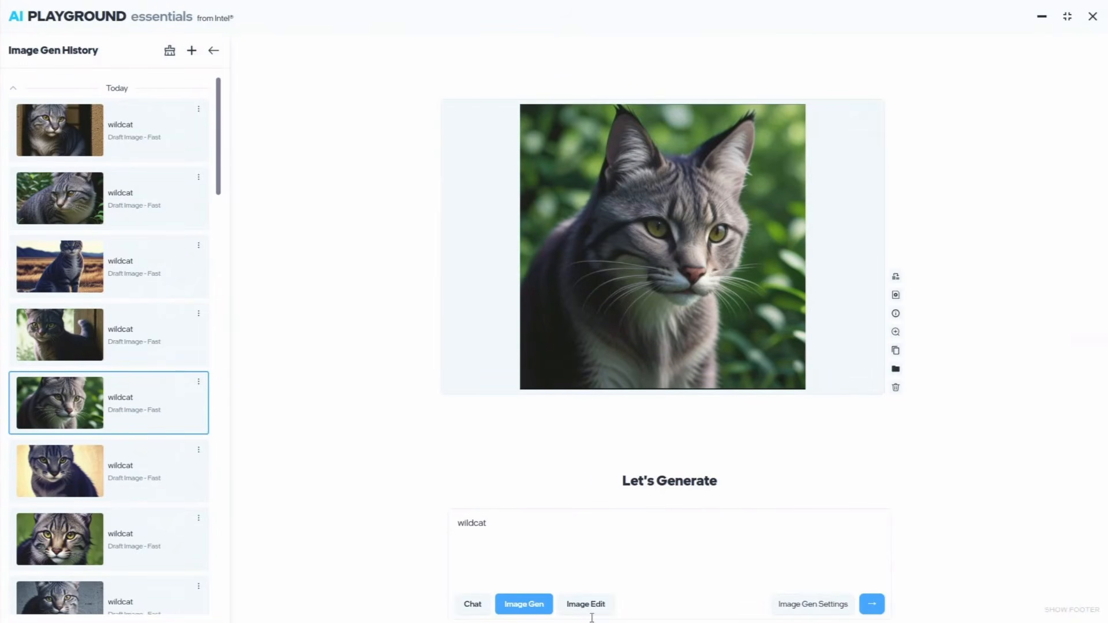
# Step: Choose the HD Image preset in the image generation settings and generate the wildcat prompt again
pyautogui.click(814, 604)
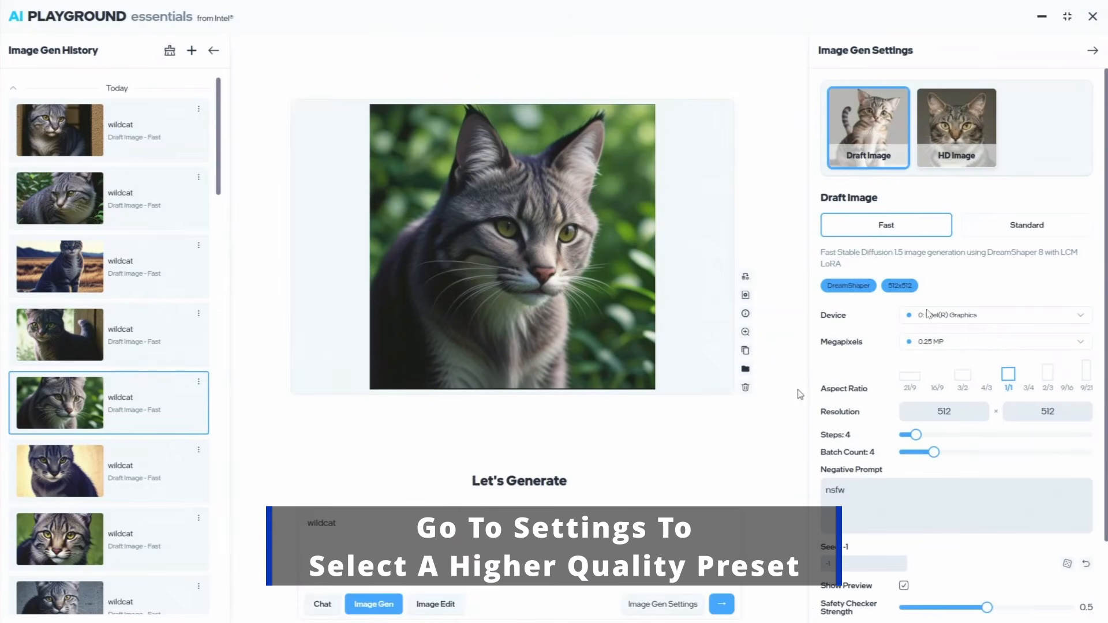
pyautogui.click(980, 154)
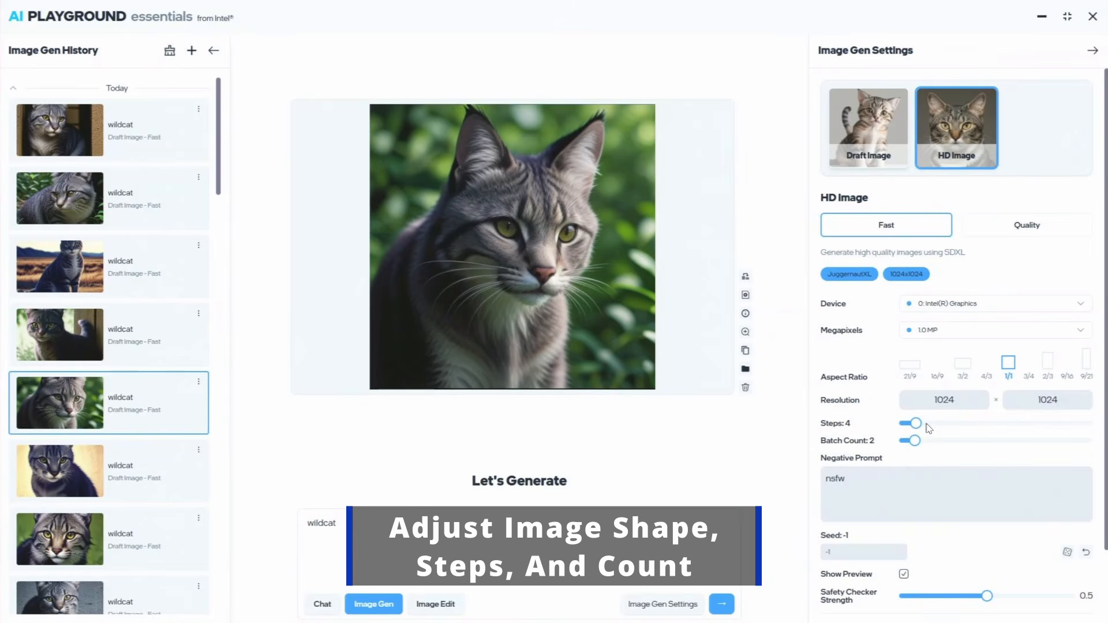
pyautogui.click(1094, 52)
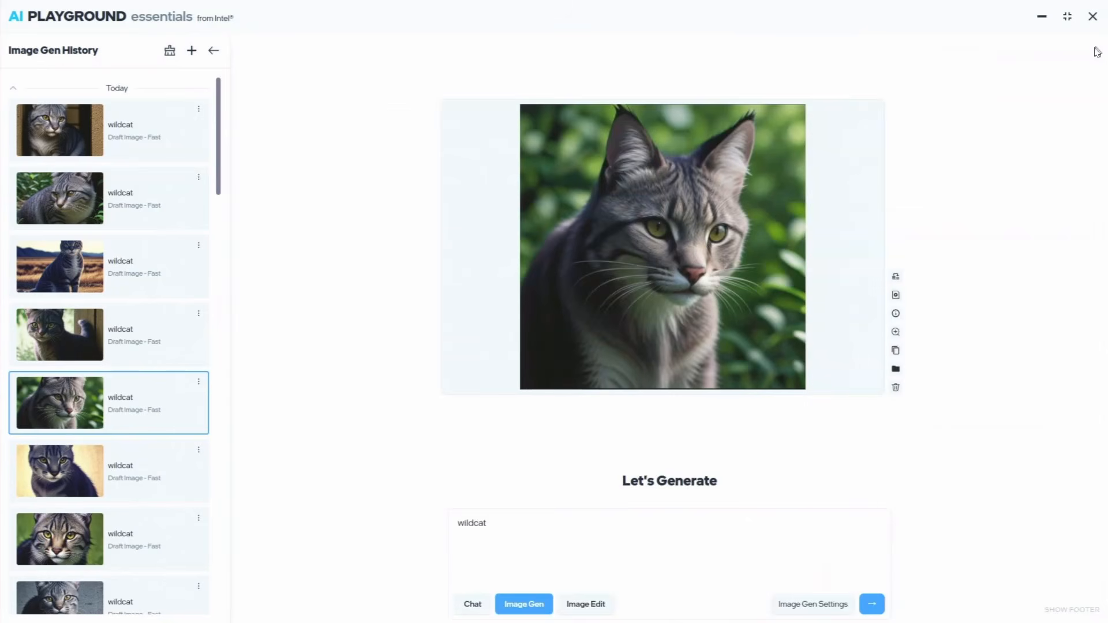
pyautogui.click(878, 607)
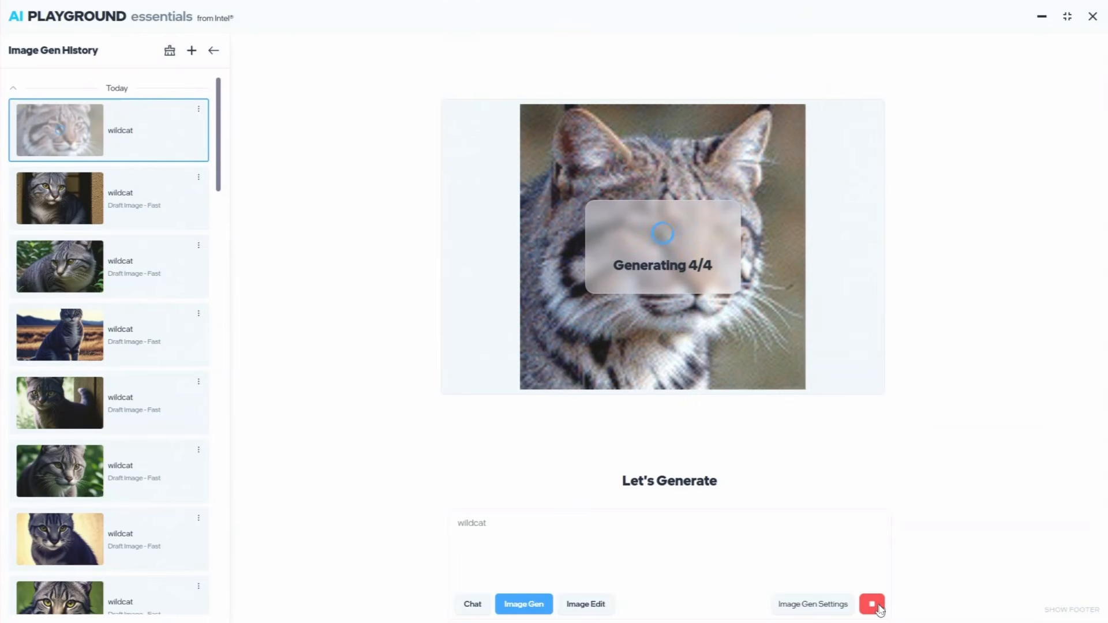
pyautogui.click(872, 604)
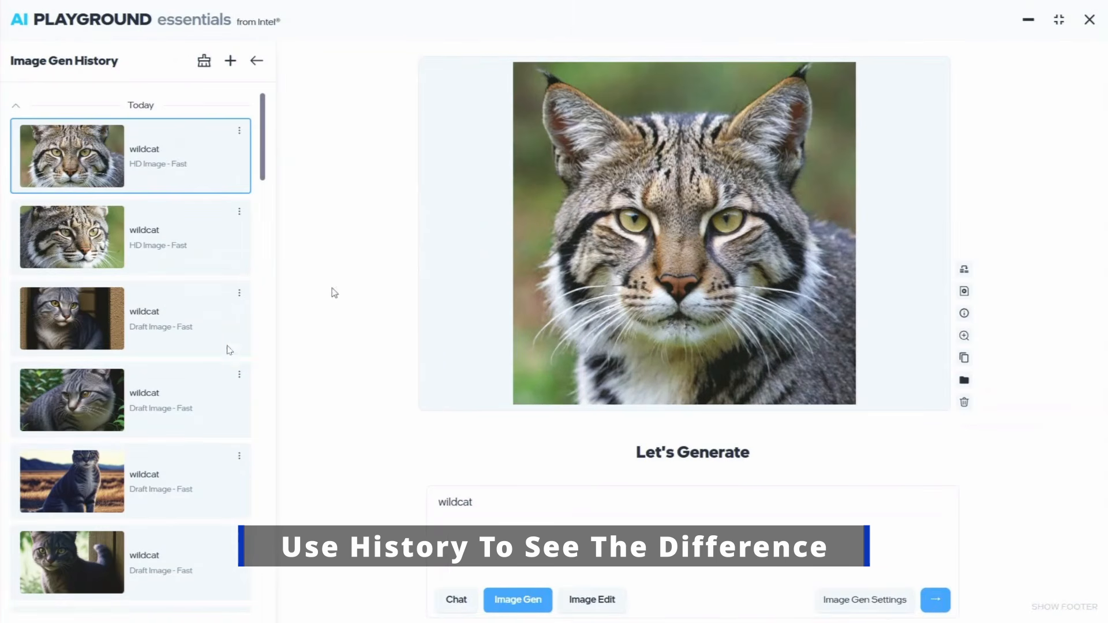
# Step: Compare the green-foliage draft wildcat with the second HD wildcat in the image history
pyautogui.scroll(-3, 171, 407)
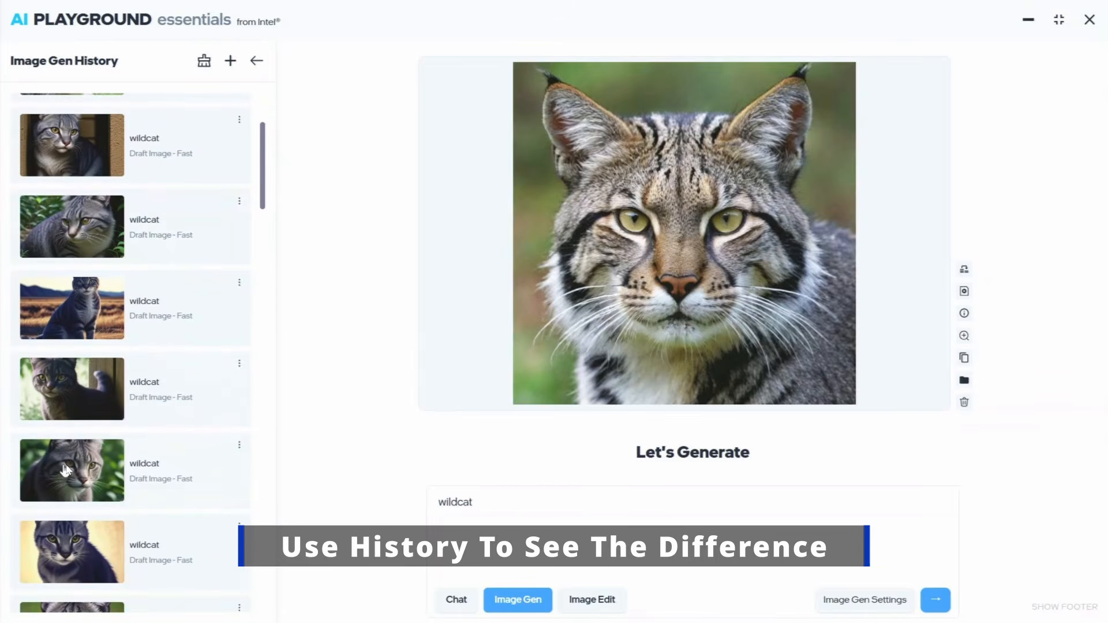
pyautogui.click(67, 468)
pyautogui.scroll(3, 93, 394)
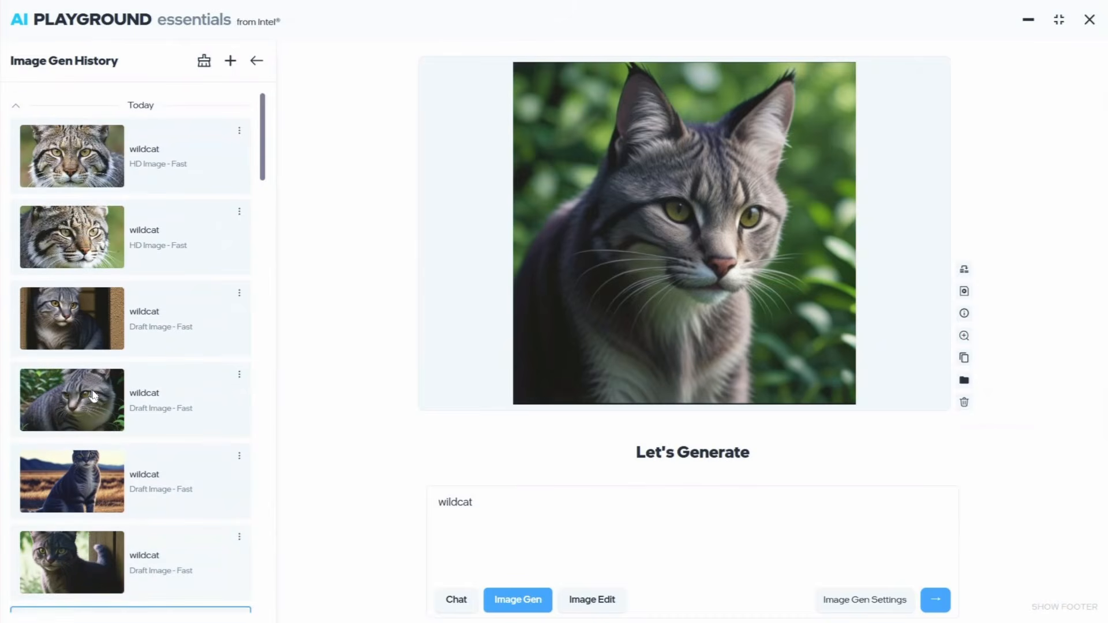
pyautogui.click(84, 228)
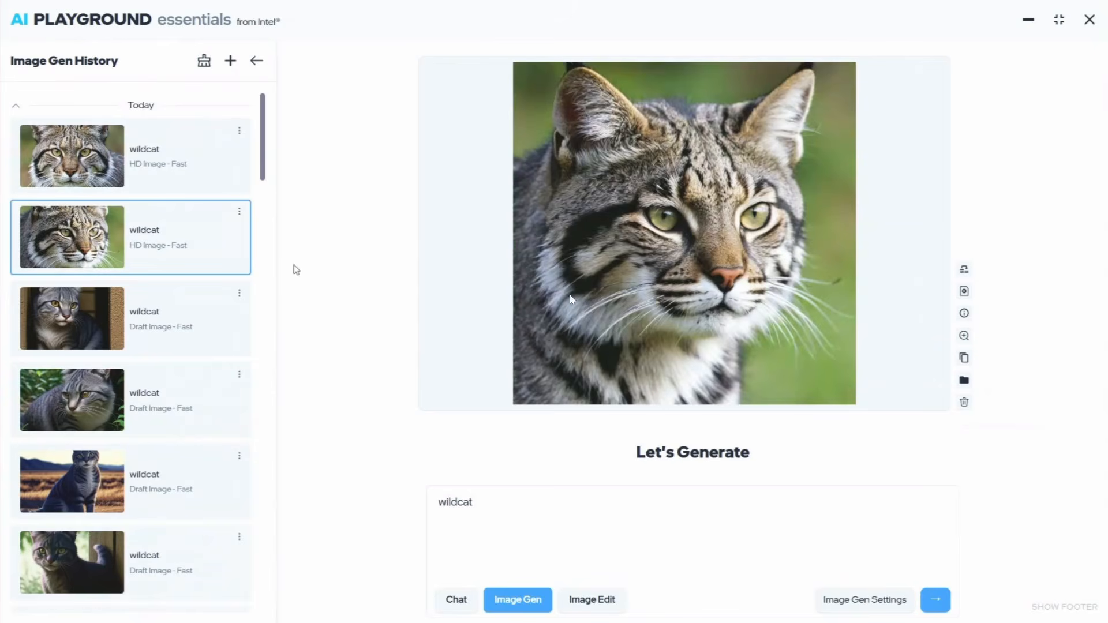
# Step: View the selected HD wildcat at original size, zoom in on its face, and close the viewer
pyautogui.click(963, 337)
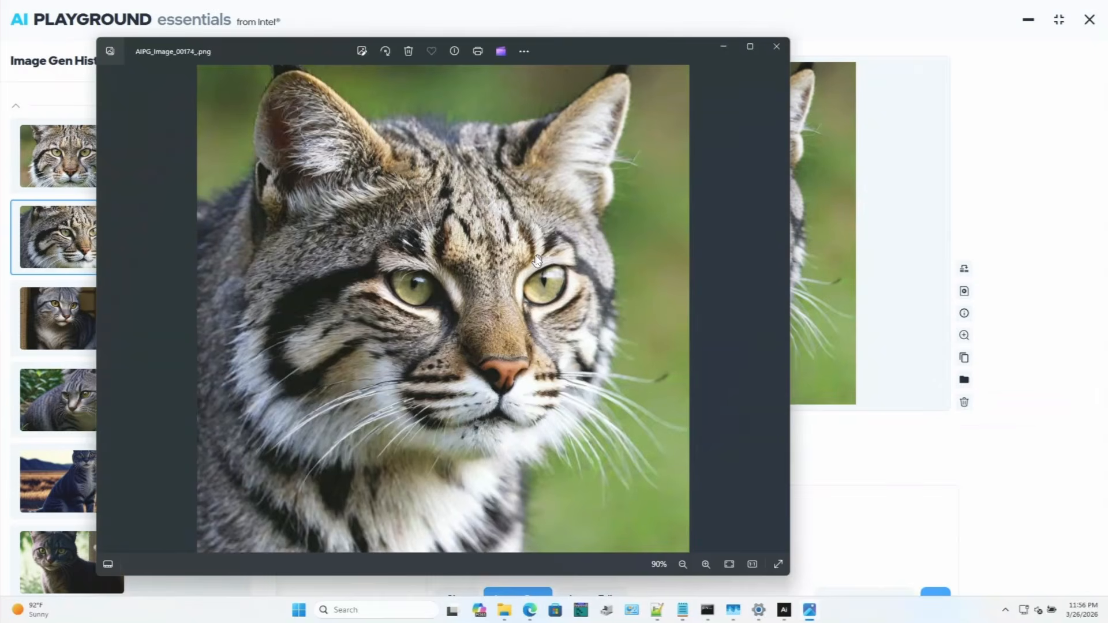
pyautogui.scroll(2, 536, 259)
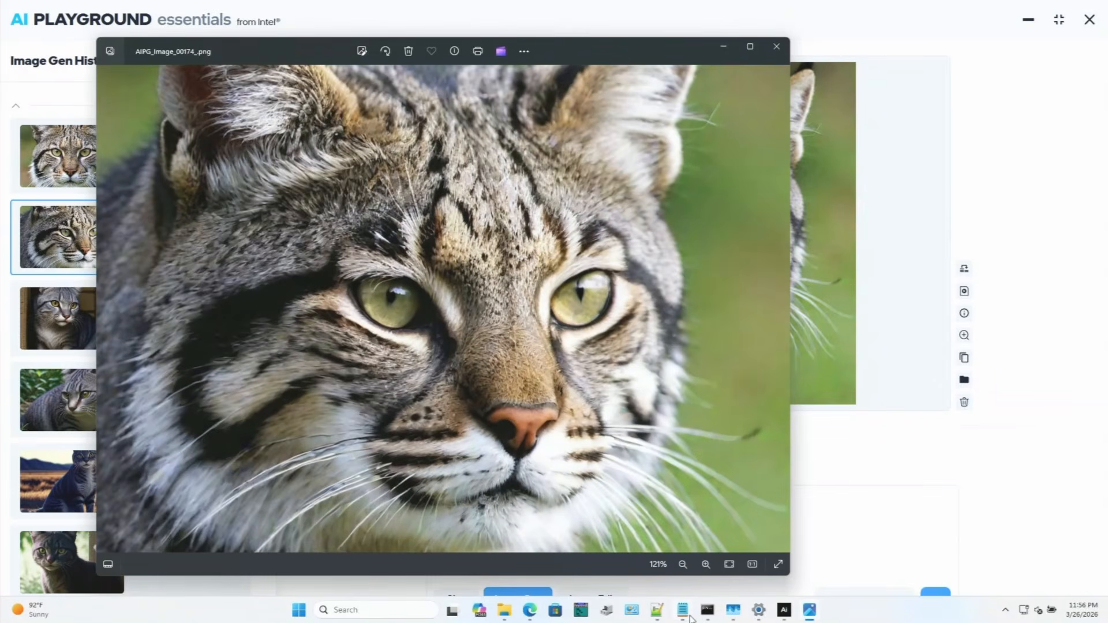
pyautogui.click(772, 49)
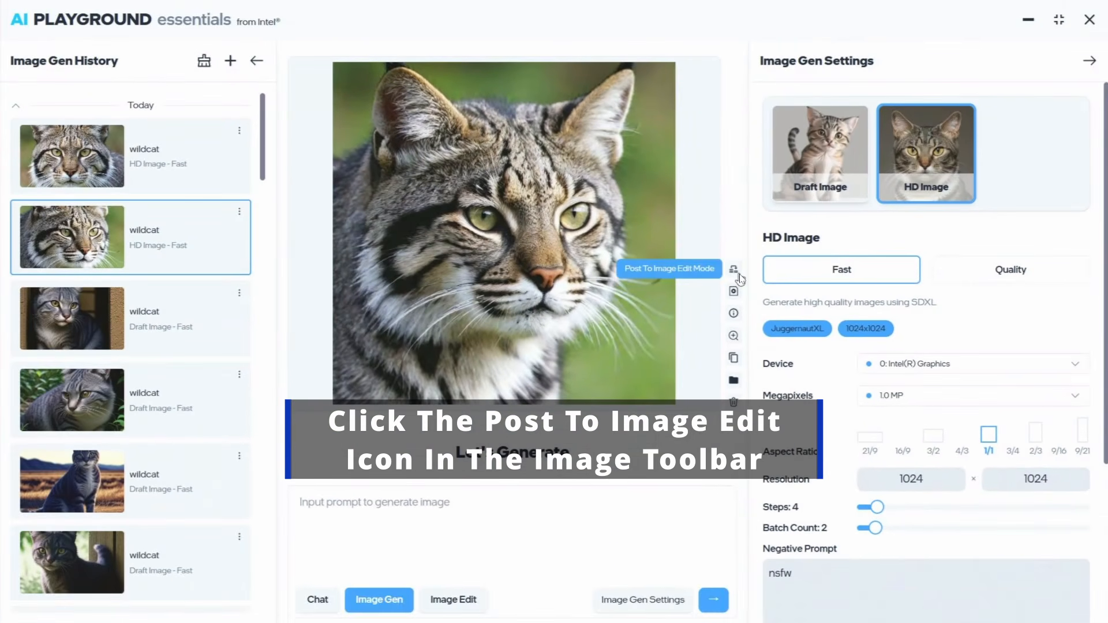
# Step: Send the selected HD wildcat to Image Edit mode and upscale it with the Upscale preset at factor 2
pyautogui.click(733, 270)
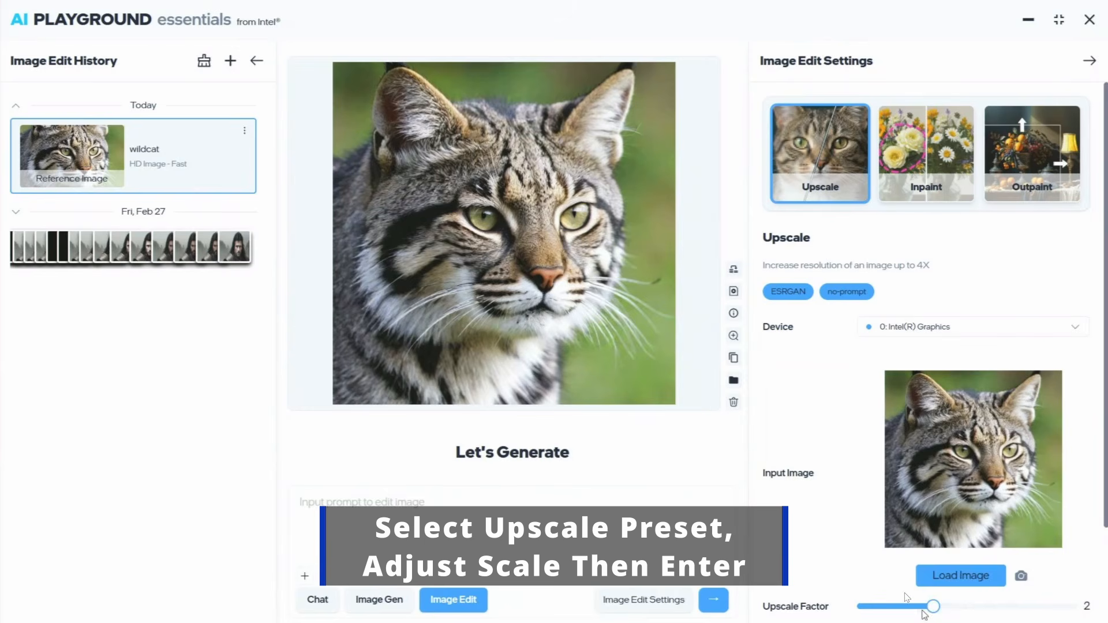
pyautogui.click(713, 600)
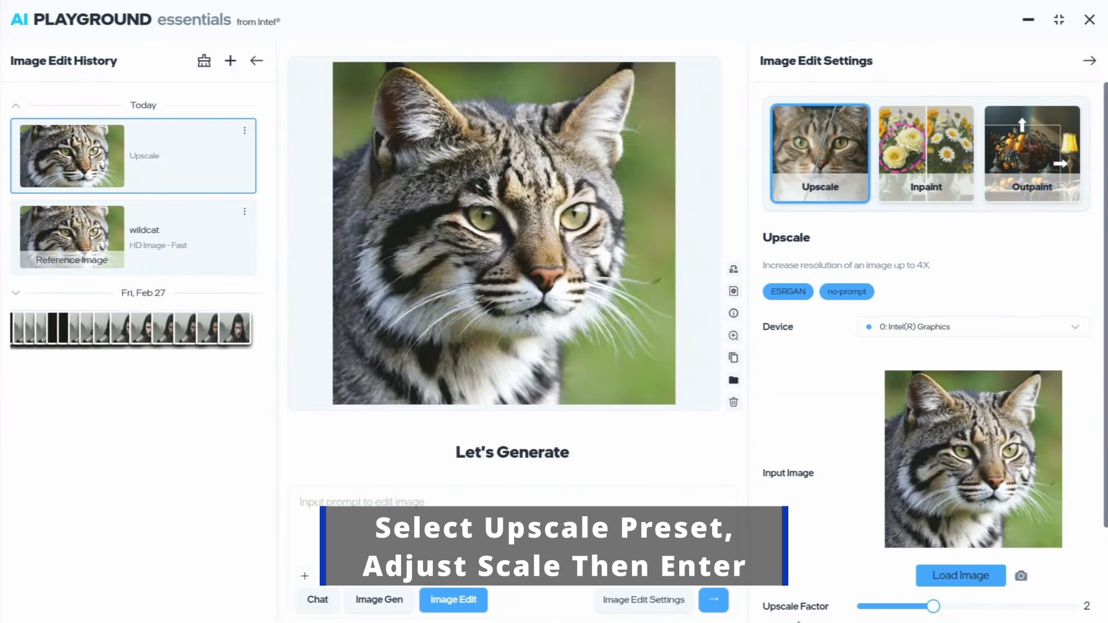
# Step: View the upscaled wildcat at original size, zoom in on the eyes and nose, and close the viewer
pyautogui.click(733, 337)
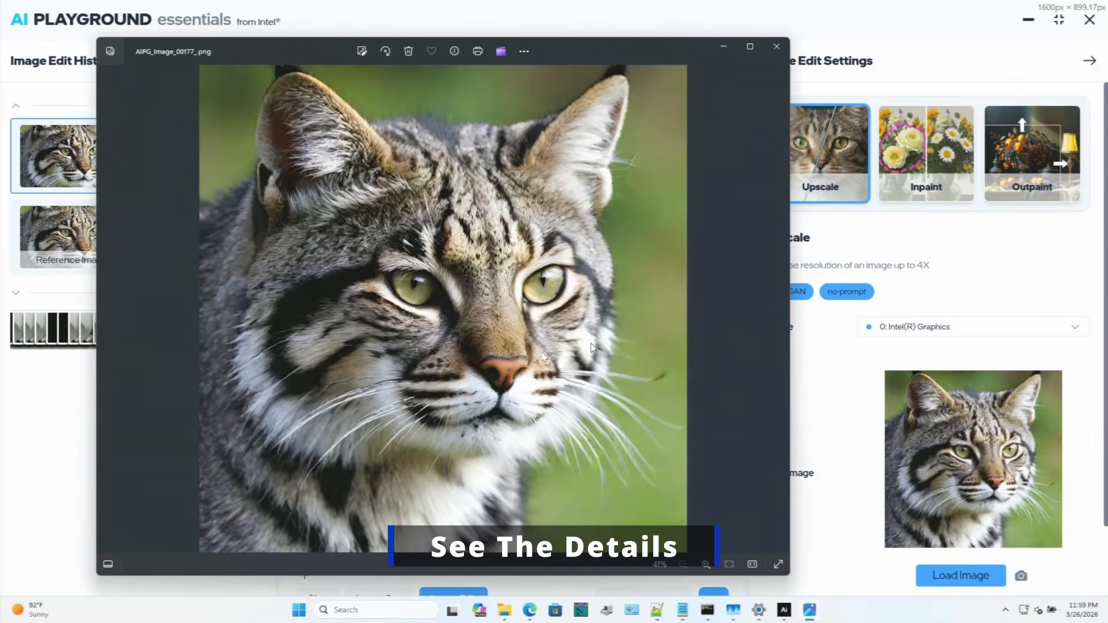
pyautogui.scroll(4, 496, 354)
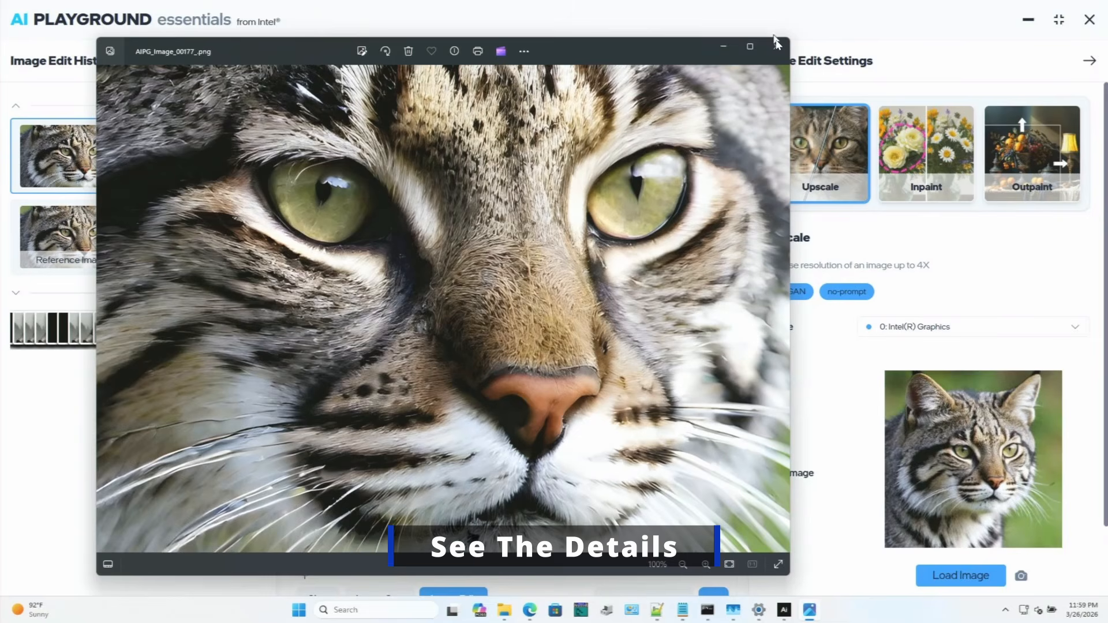
pyautogui.click(777, 48)
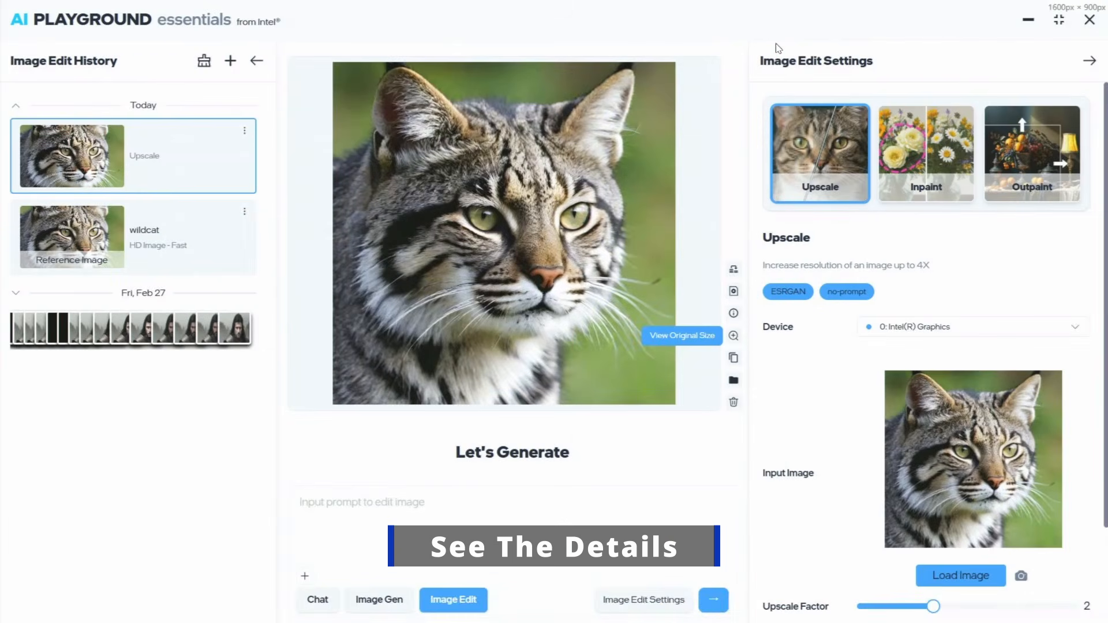
# Step: Select the Inpaint preset for the upscaled wildcat and open the mask editor for its input image
pyautogui.scroll(-2, 851, 619)
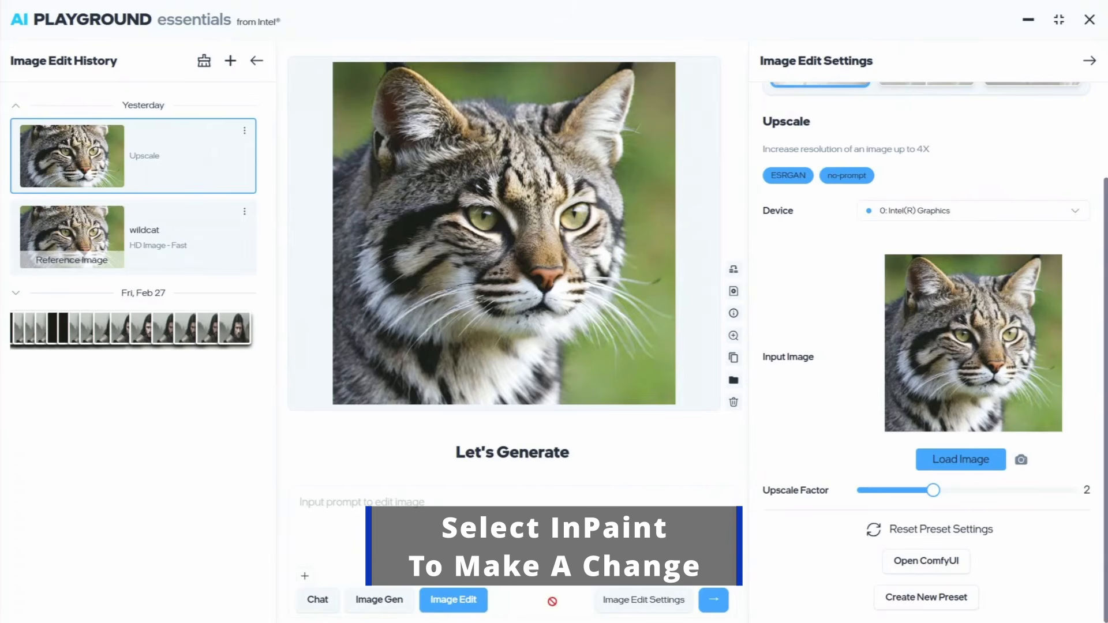
pyautogui.scroll(2, 808, 468)
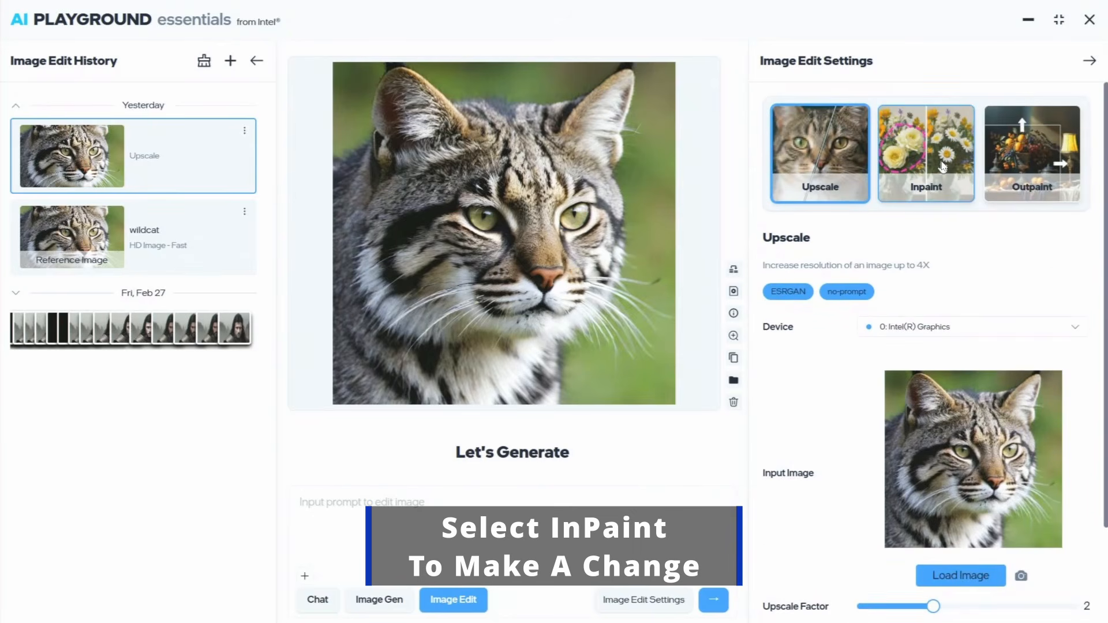
pyautogui.click(942, 167)
pyautogui.scroll(-1, 910, 333)
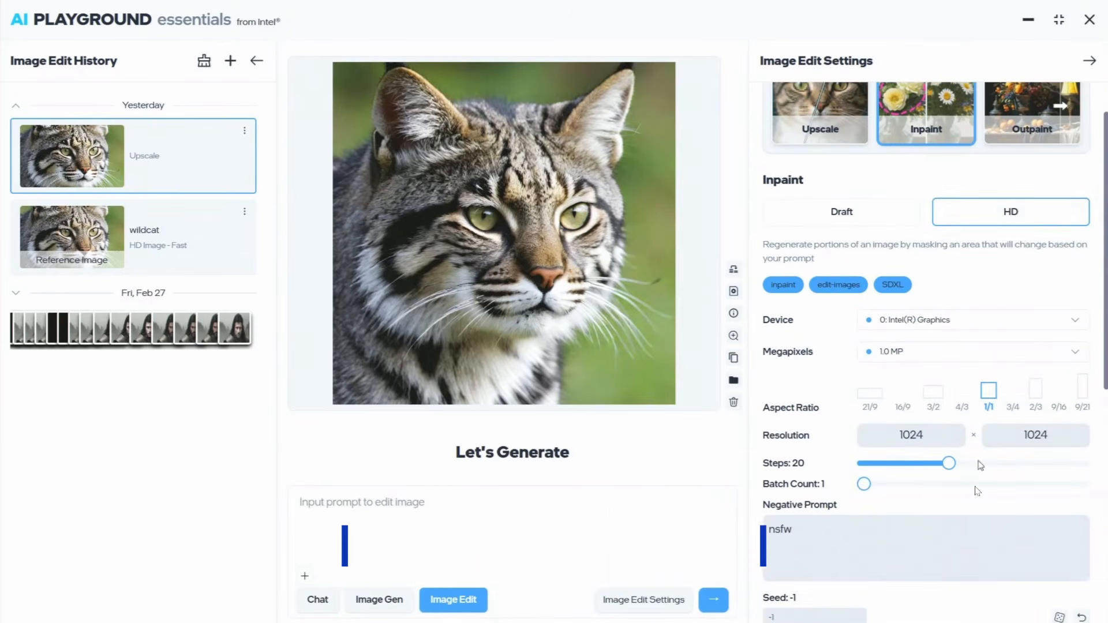
pyautogui.scroll(-3, 975, 496)
pyautogui.scroll(-4, 975, 496)
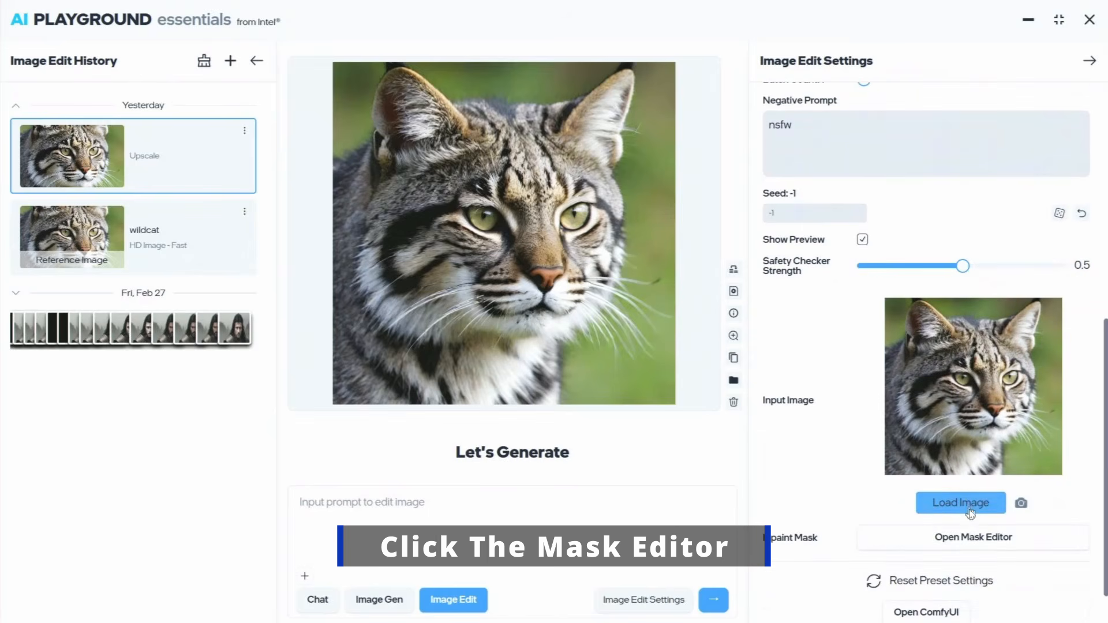
pyautogui.click(975, 538)
# Step: Paint an inpaint mask over both of the wildcat's eyes with the brush enlarged to 90 px, and close the mask editor
pyautogui.moveTo(387, 124); pyautogui.dragTo(392, 124)
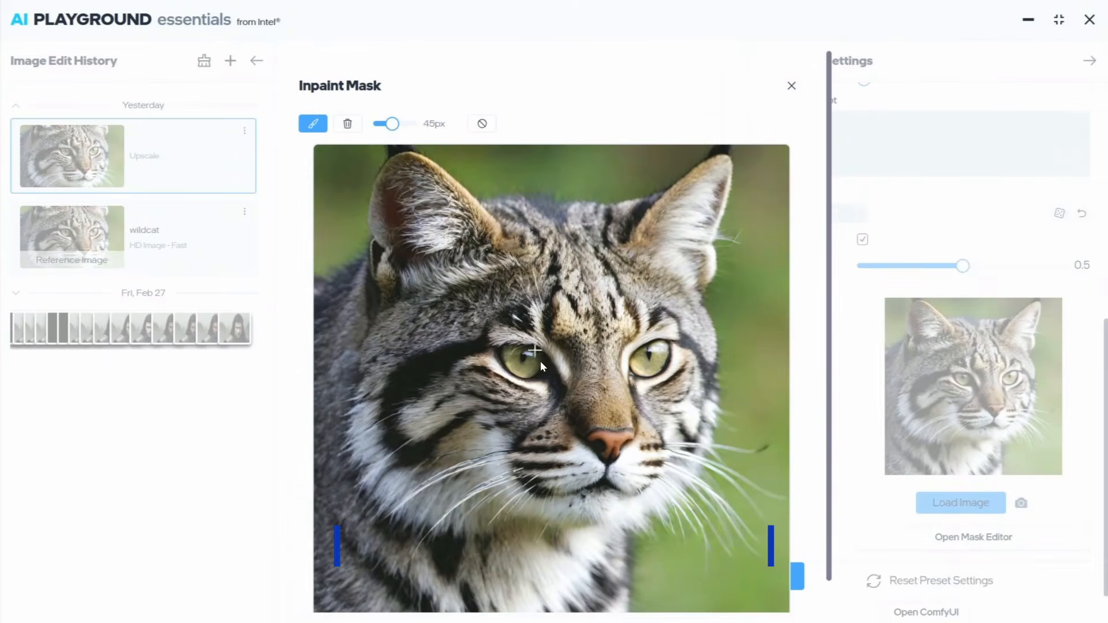
pyautogui.moveTo(501, 346); pyautogui.dragTo(539, 377)
pyautogui.moveTo(393, 123); pyautogui.dragTo(406, 123)
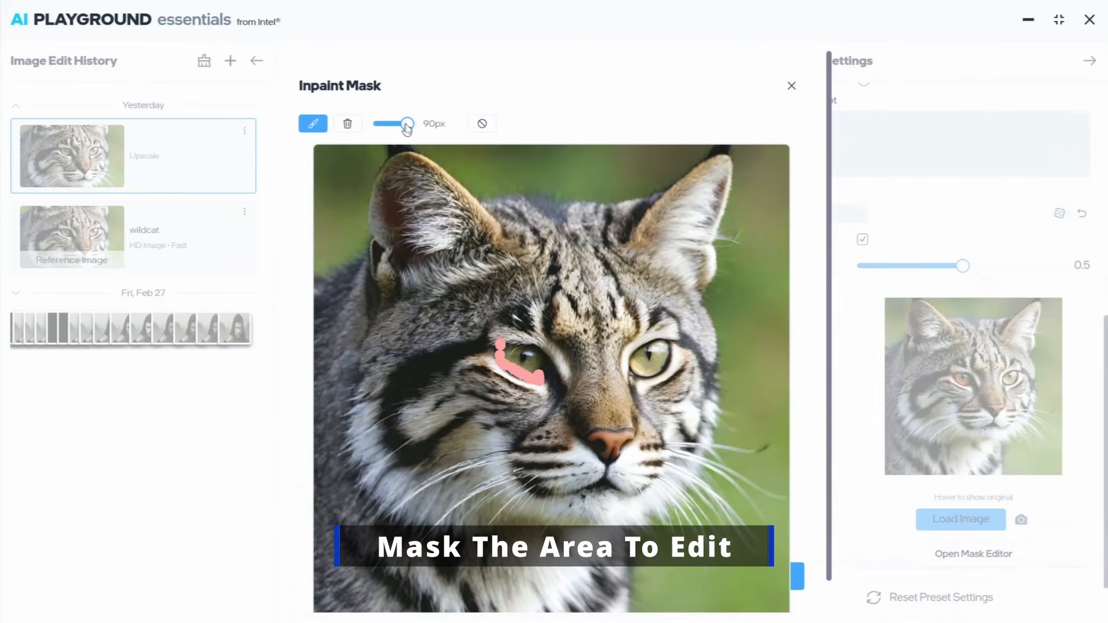
pyautogui.moveTo(527, 373)
pyautogui.mouseDown()
pyautogui.moveTo(545, 370)
pyautogui.moveTo(510, 348)
pyautogui.moveTo(519, 385)
pyautogui.mouseUp()
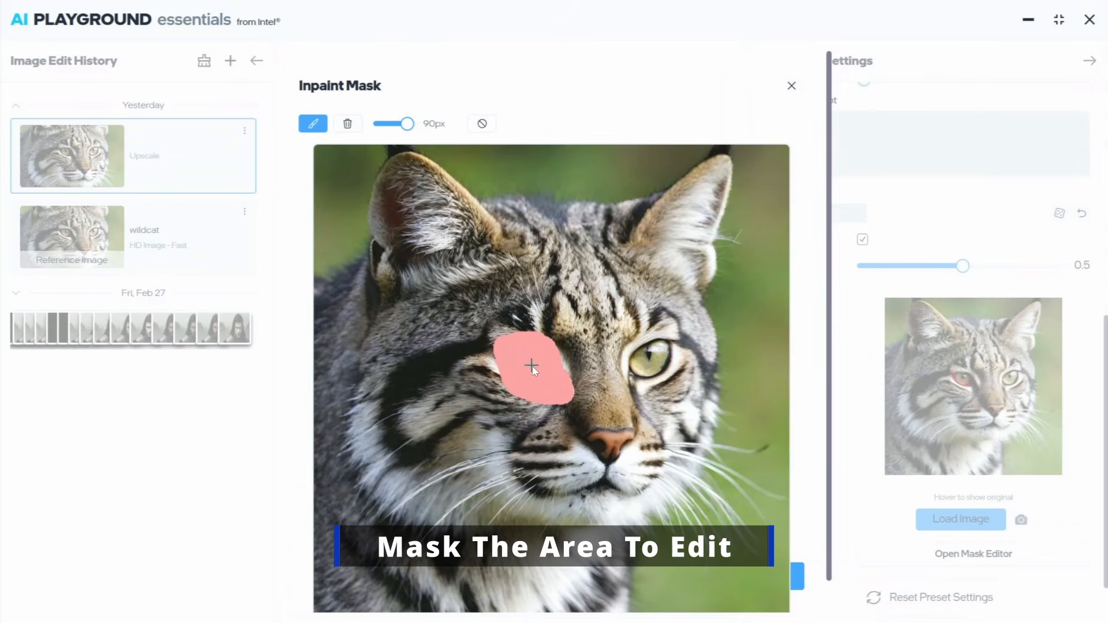
pyautogui.moveTo(622, 378)
pyautogui.mouseDown()
pyautogui.moveTo(632, 346)
pyautogui.moveTo(669, 332)
pyautogui.moveTo(650, 384)
pyautogui.moveTo(645, 359)
pyautogui.moveTo(651, 366)
pyautogui.mouseUp()
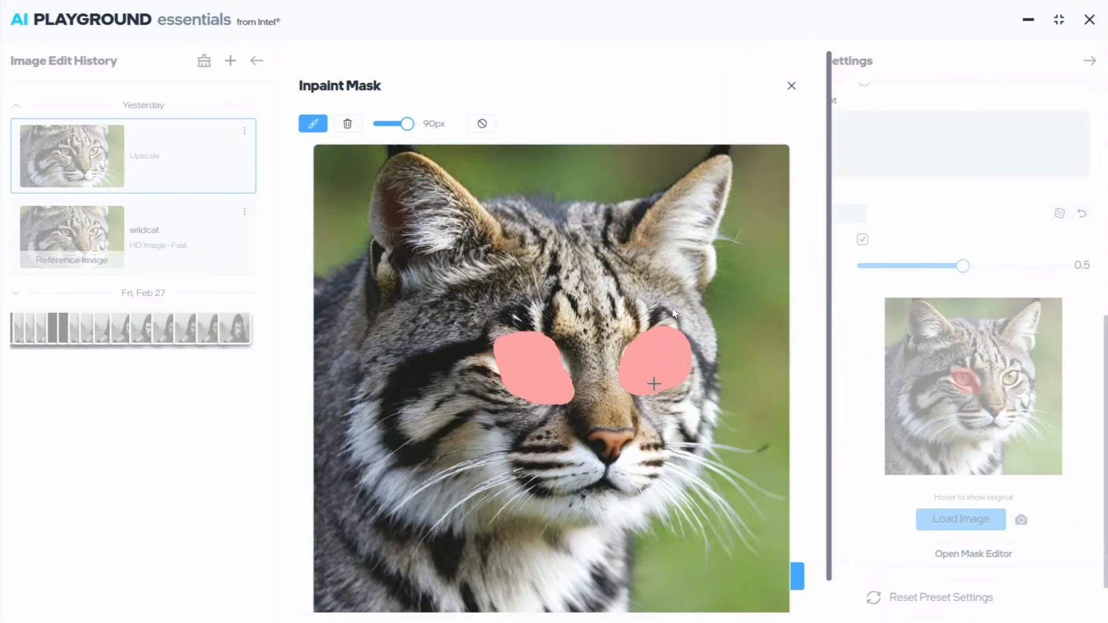
pyautogui.click(790, 86)
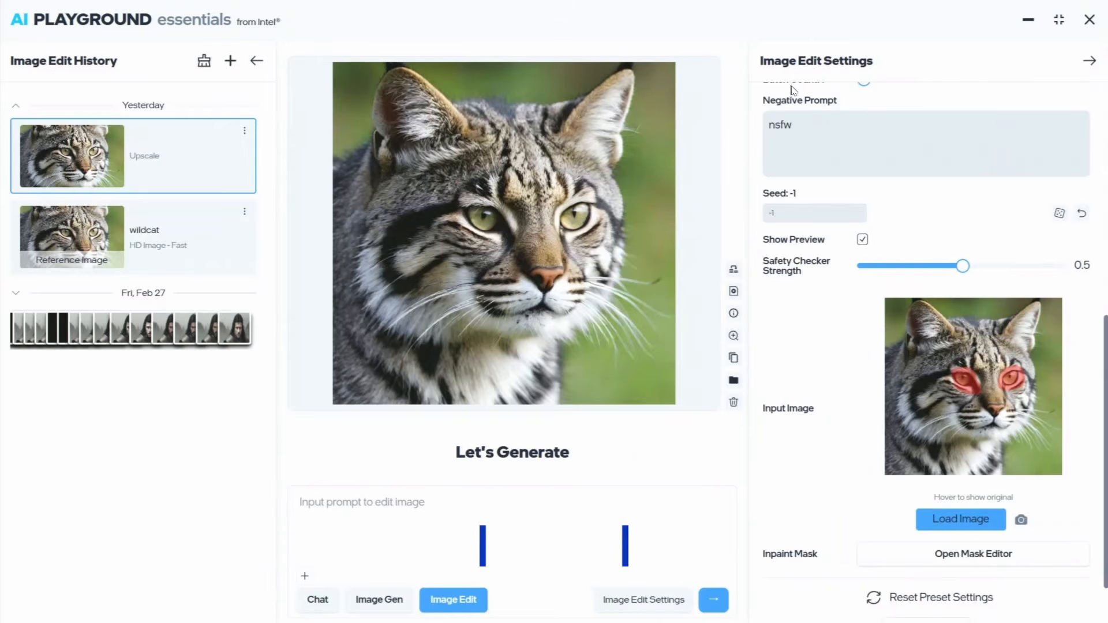
# Step: Generate the inpainted image with the prompt "blue cat eyes"
pyautogui.click(457, 508)
pyautogui.write('blue cat eyes')
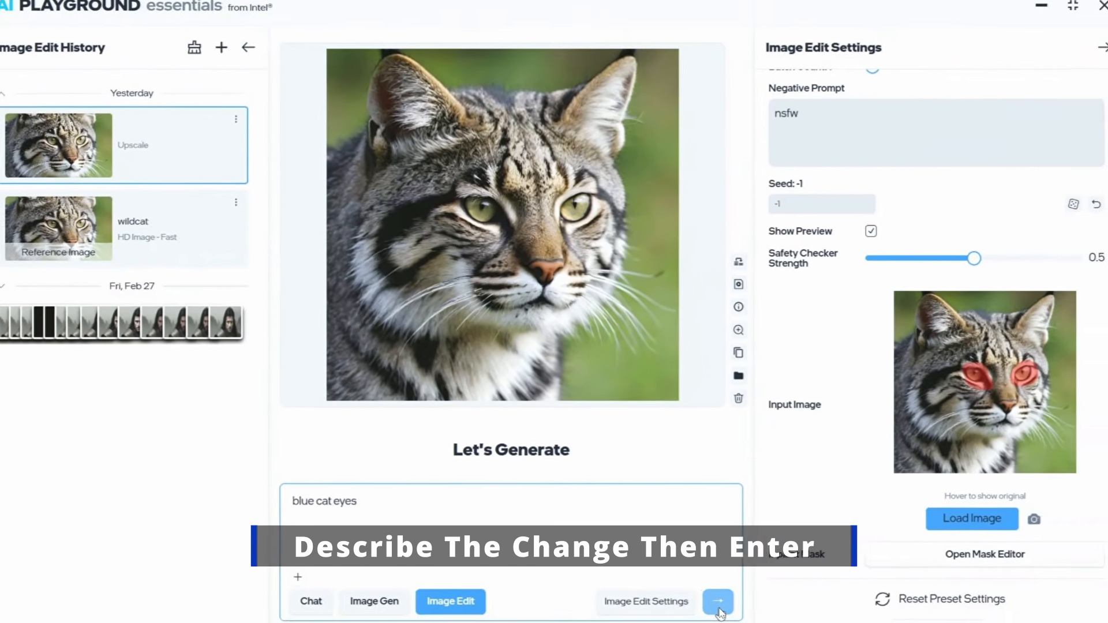
pyautogui.click(756, 617)
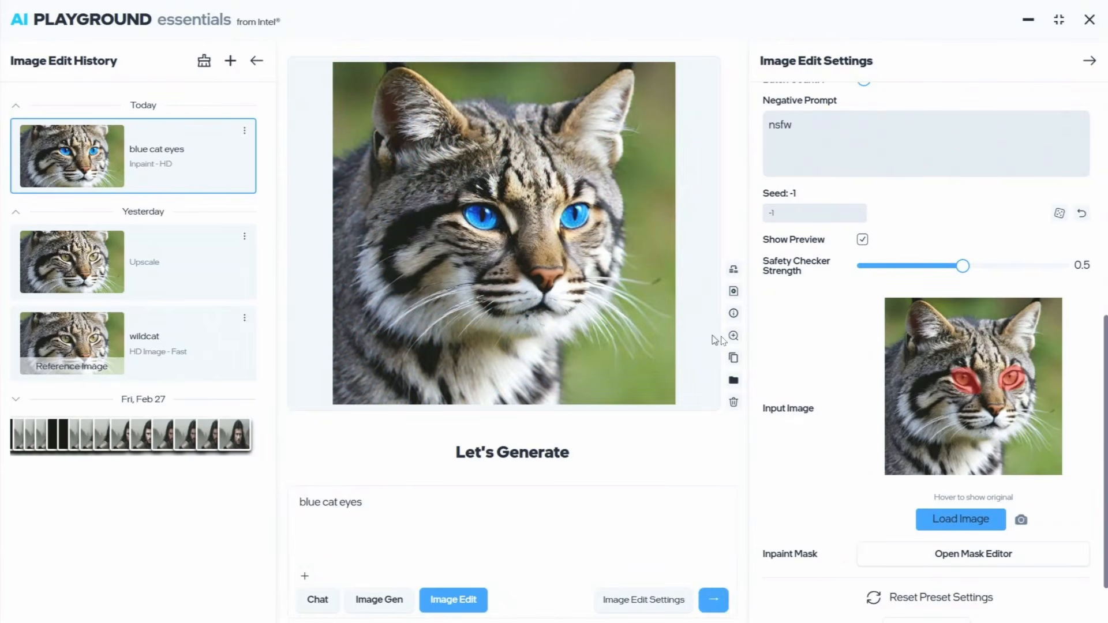
# Step: View the inpainted wildcat at original size, zoom in on its blue eyes, and close the viewer
pyautogui.click(732, 337)
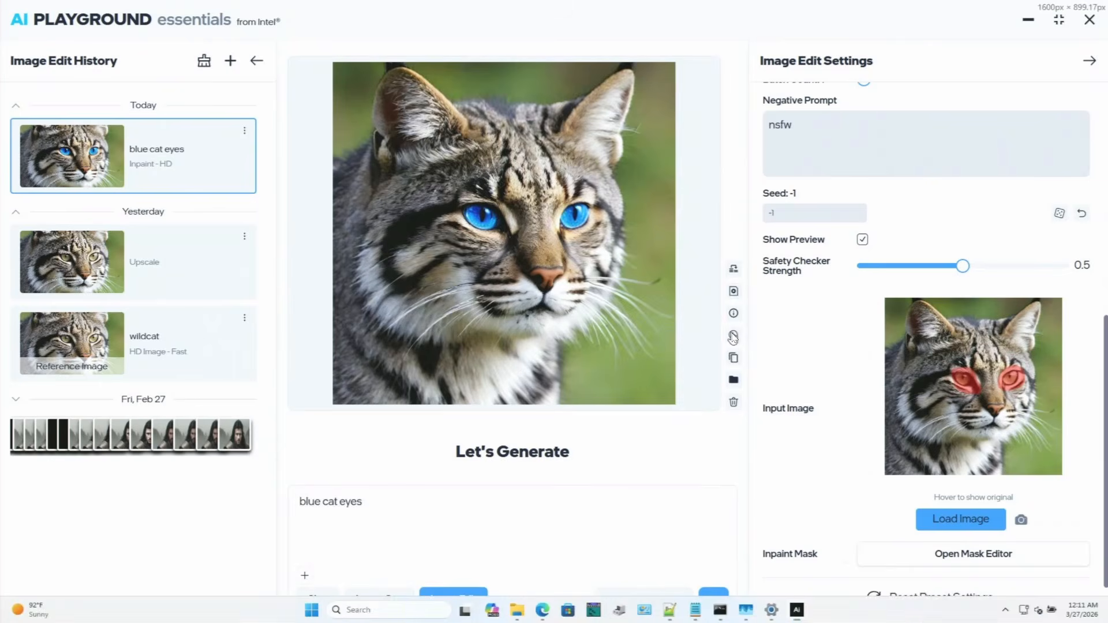
pyautogui.scroll(3, 394, 269)
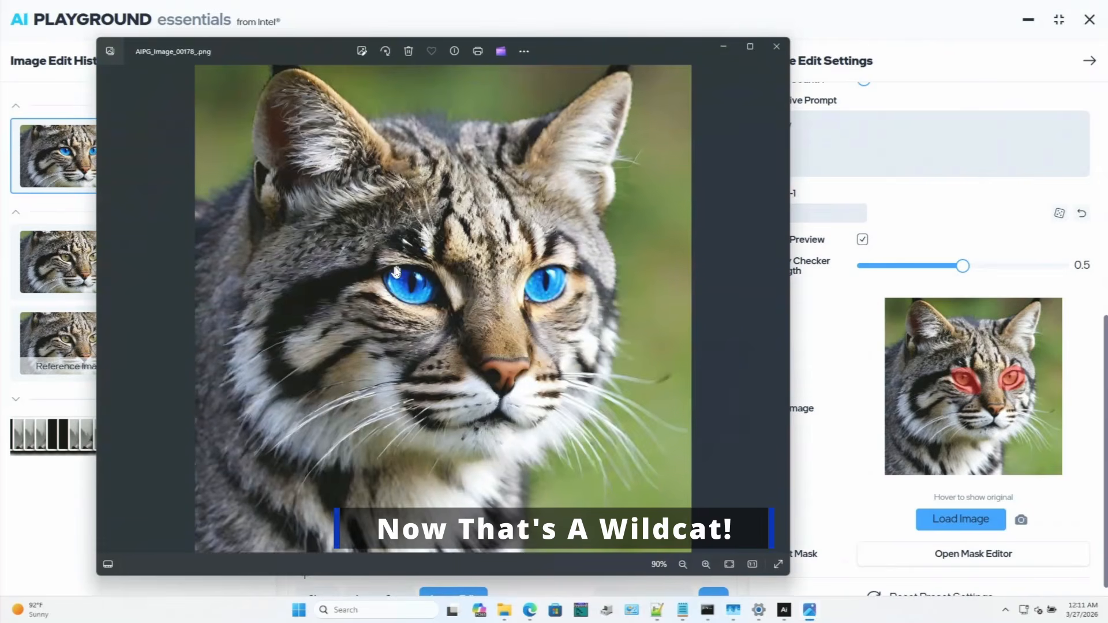
pyautogui.scroll(1, 395, 269)
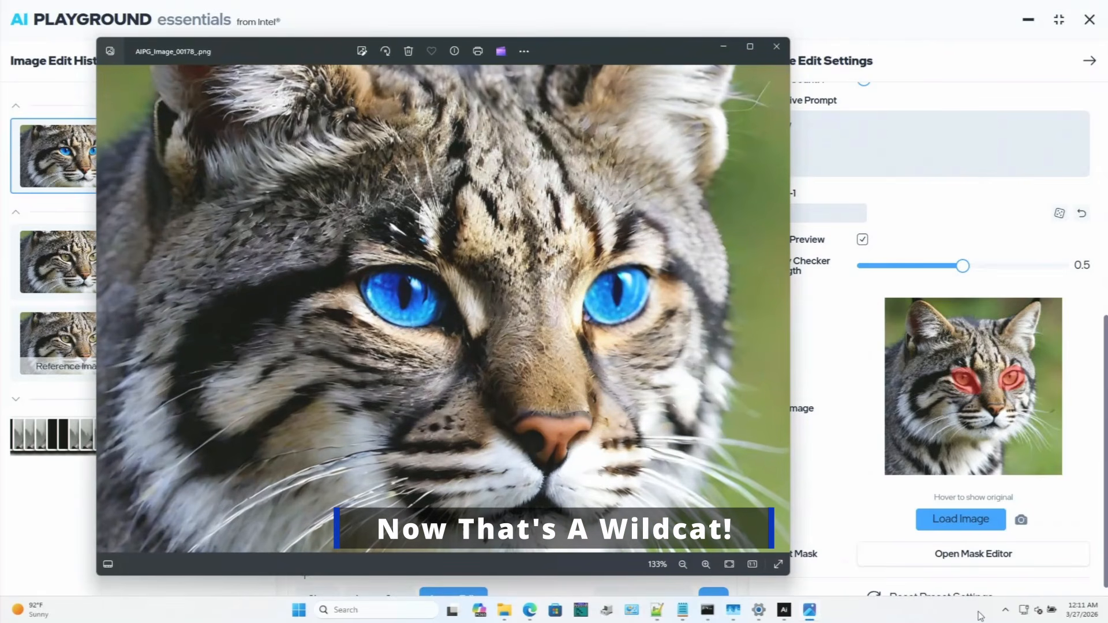
pyautogui.click(780, 49)
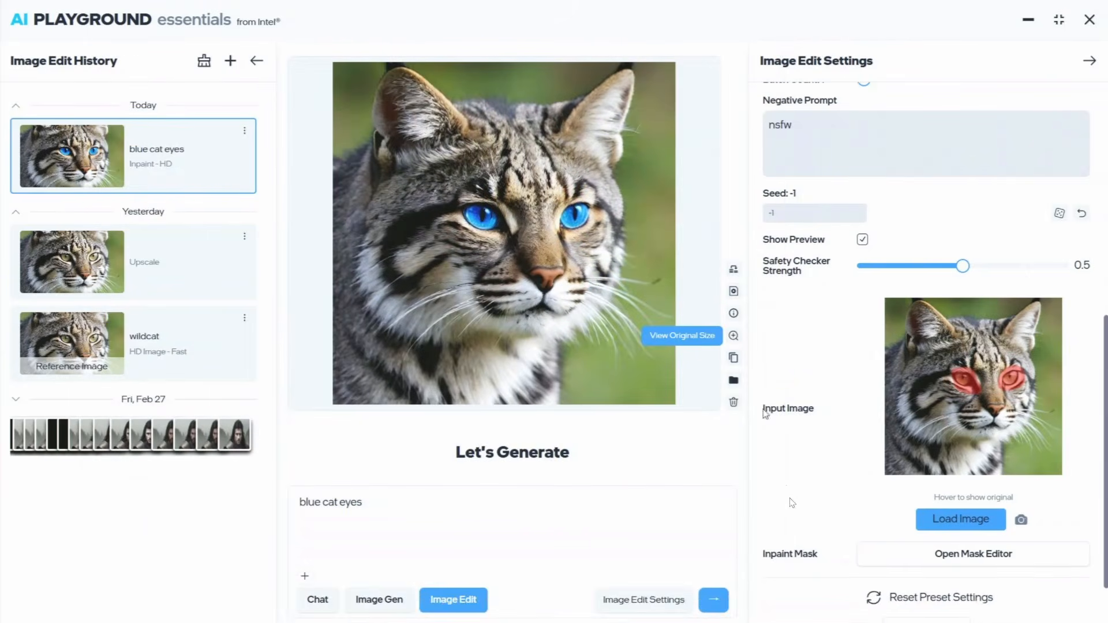